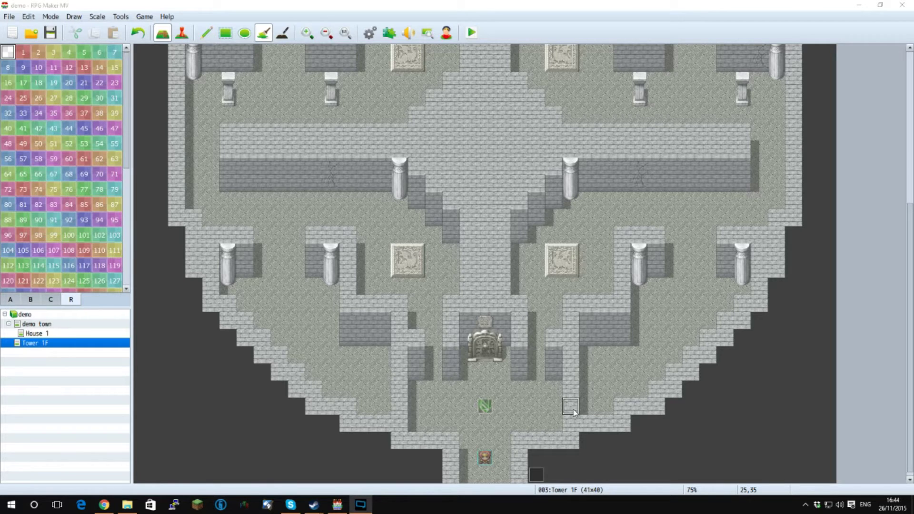
Examine the region parameters of the YEP_RegionEvents plugin and close the plugin manager.
click(387, 34)
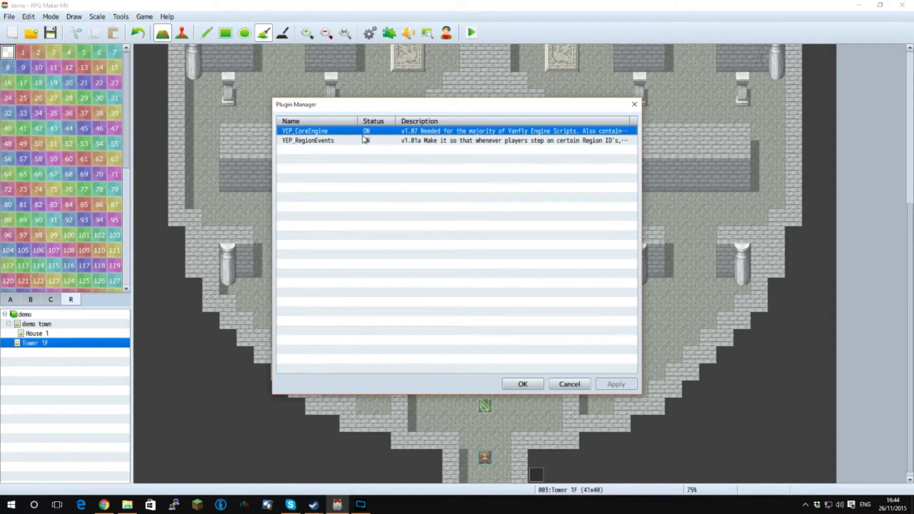
double_click(427, 141)
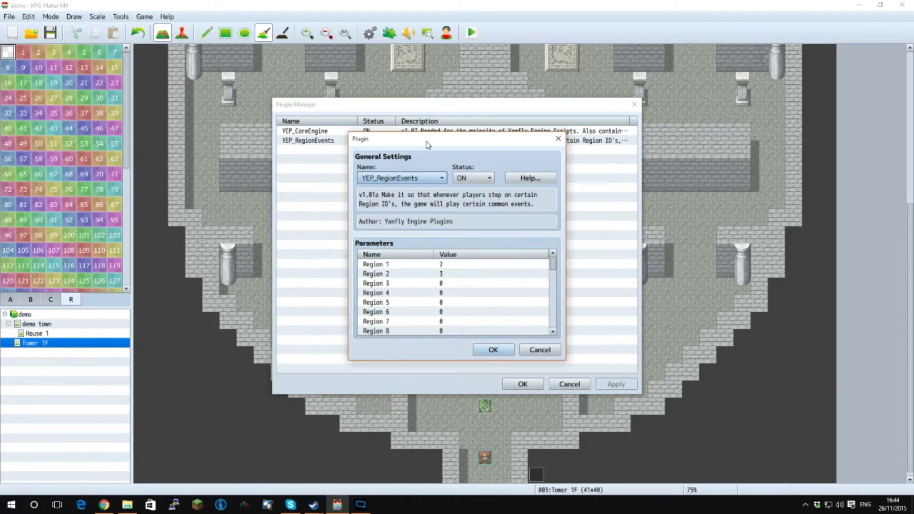
click(396, 265)
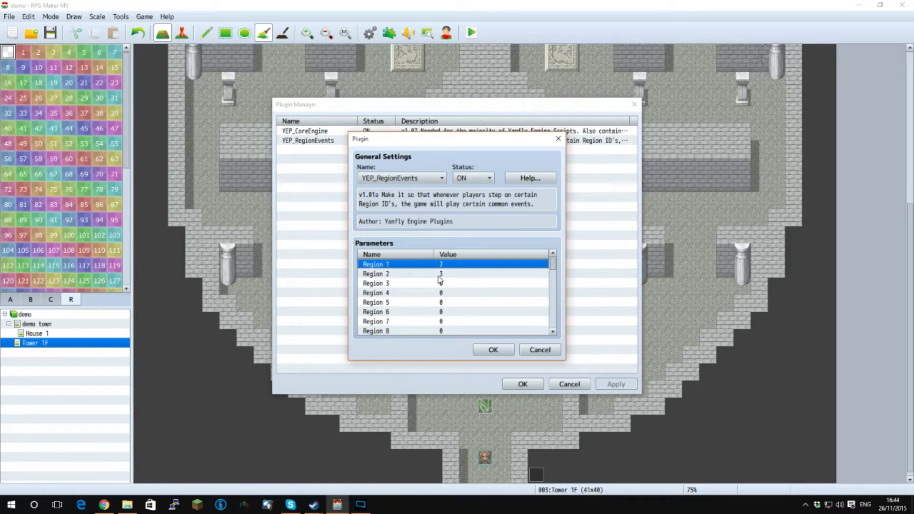
click(493, 350)
click(522, 384)
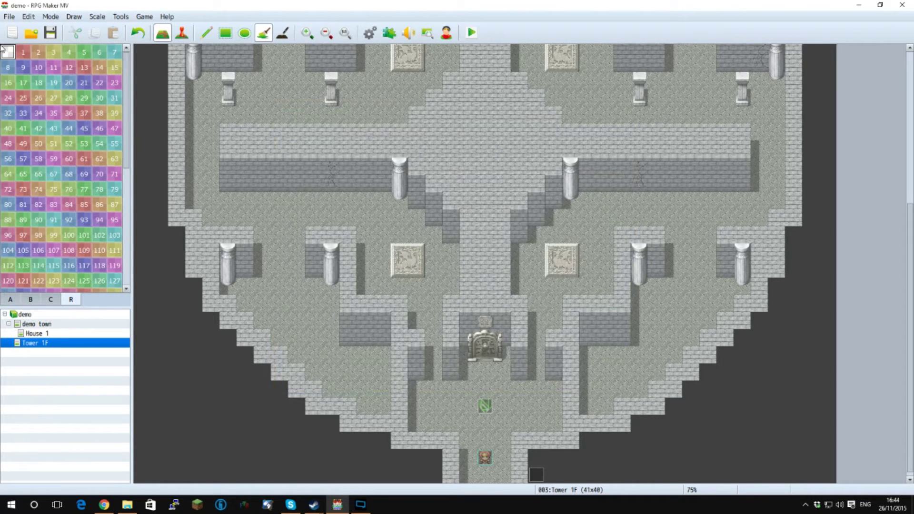
Paint a 3×3 block of region 1 centred on the green event tile below the tower door.
click(21, 55)
click(225, 33)
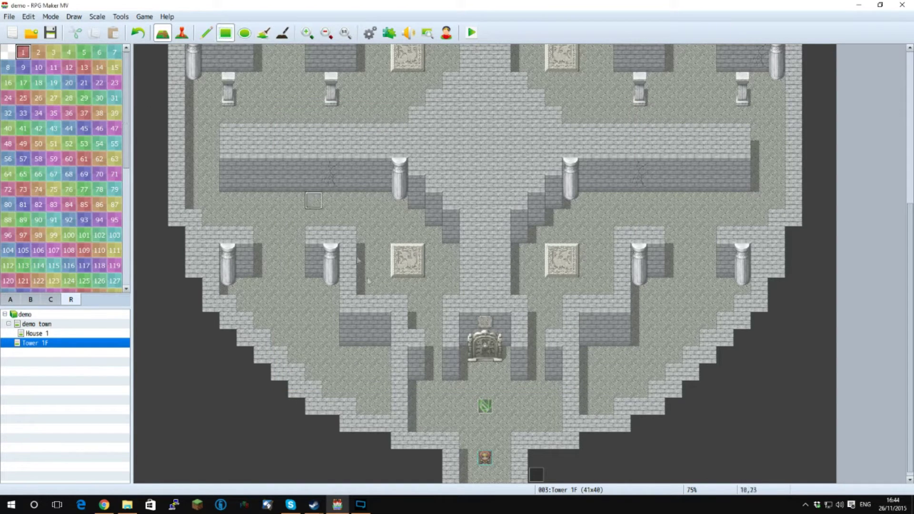
drag(466, 394, 495, 423)
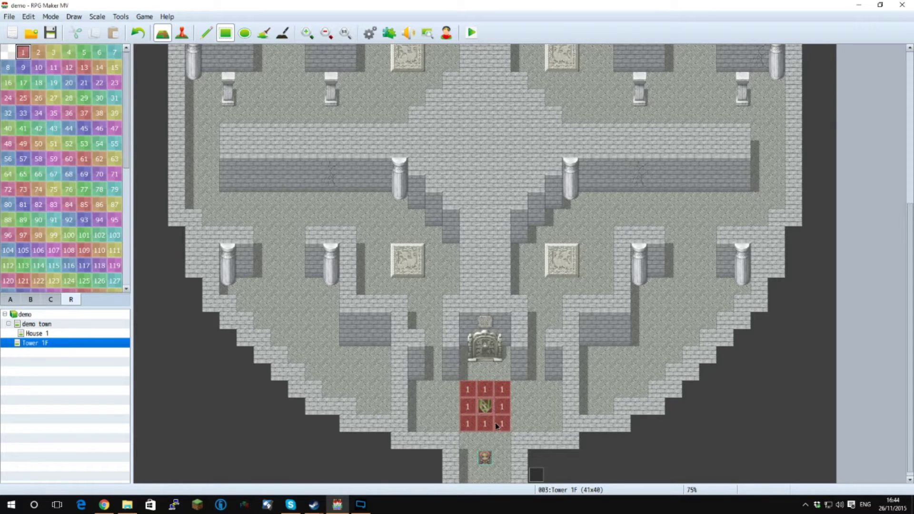
Border each side of the region 1 block with a three-tile strip of region 2, leaving the corners out.
click(40, 53)
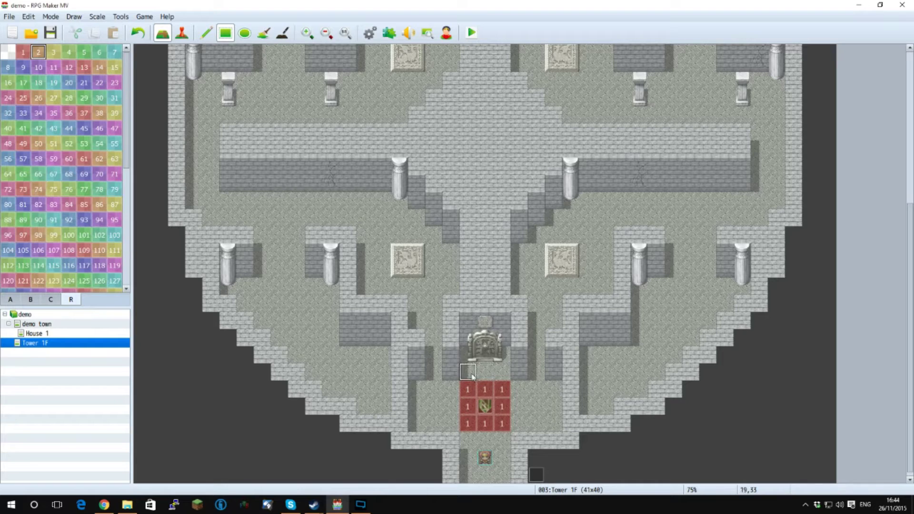
mouse_move(471, 373)
mouse_down()
mouse_move(502, 376)
mouse_move(515, 421)
mouse_move(468, 440)
mouse_up()
drag(450, 389, 449, 421)
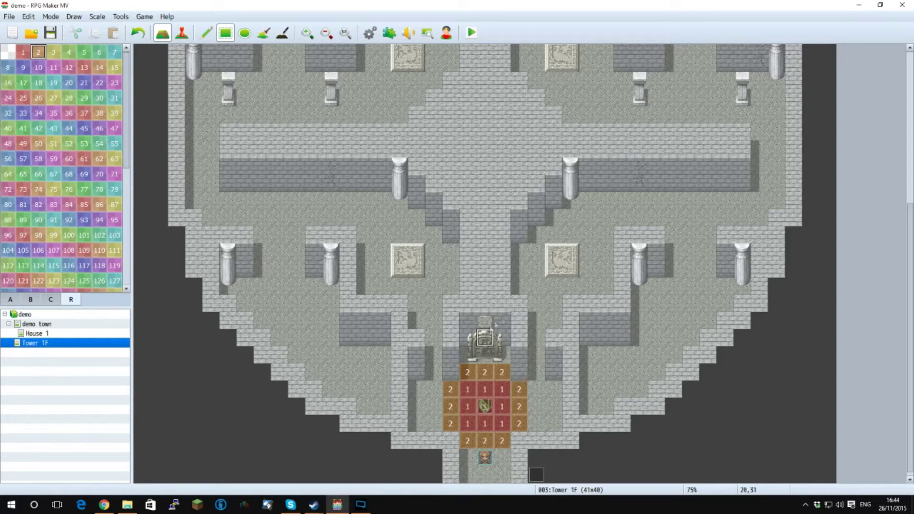
Flood-fill the rest of the Tower 1F map with region 3 and return to the A tileset.
click(53, 52)
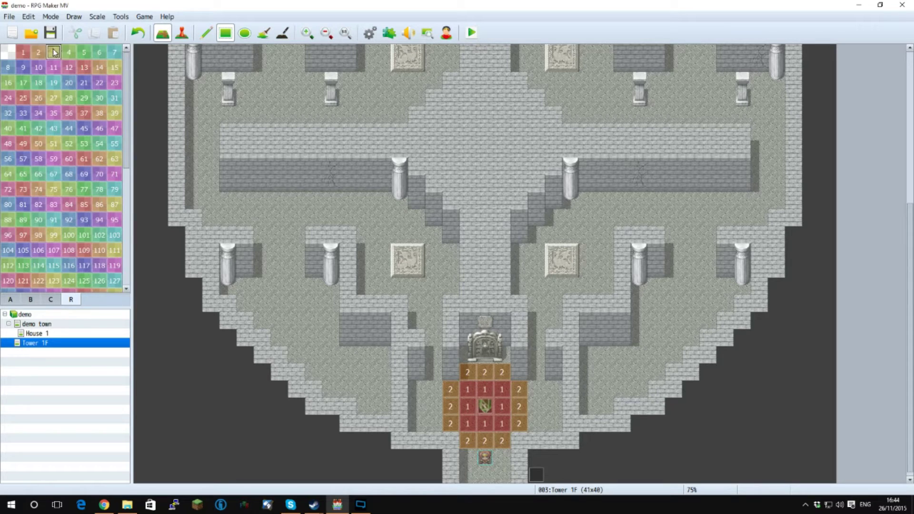
click(570, 236)
click(263, 32)
click(527, 232)
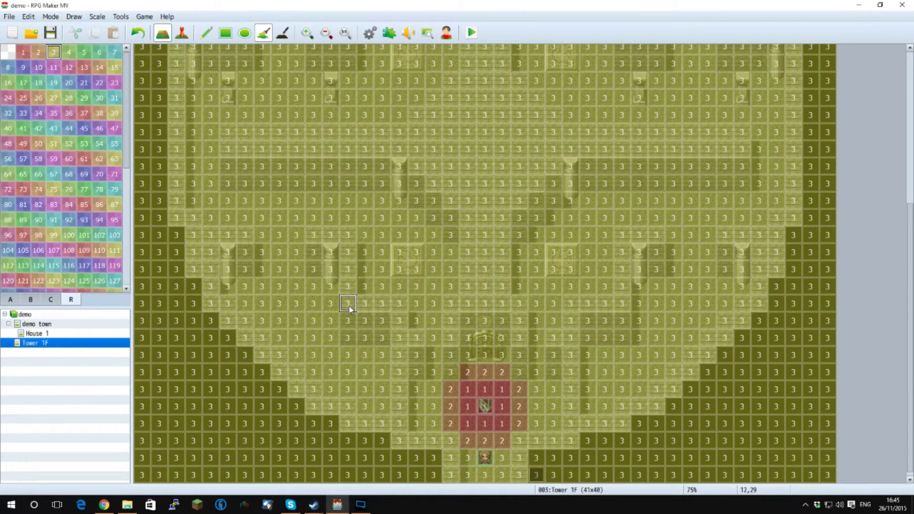
click(10, 301)
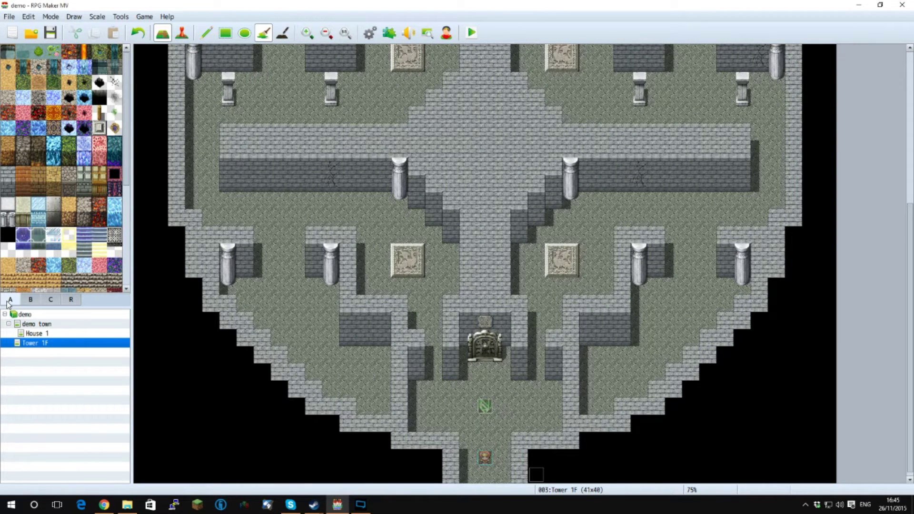
Name common event 0002 in the database "PHS On".
click(369, 34)
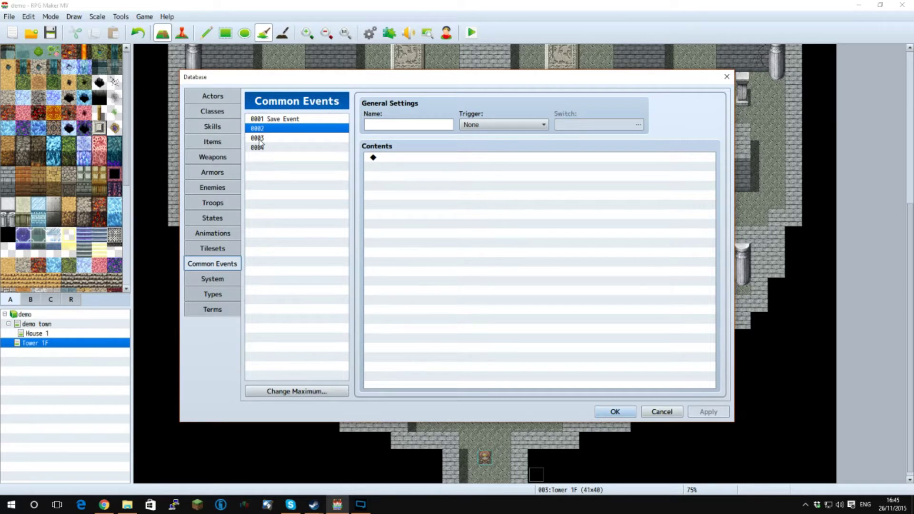
click(411, 127)
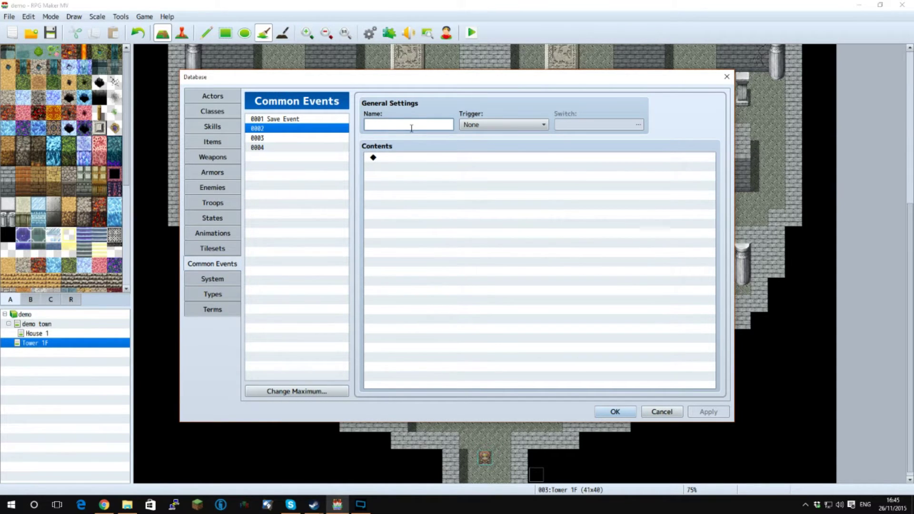
text(PHS On)
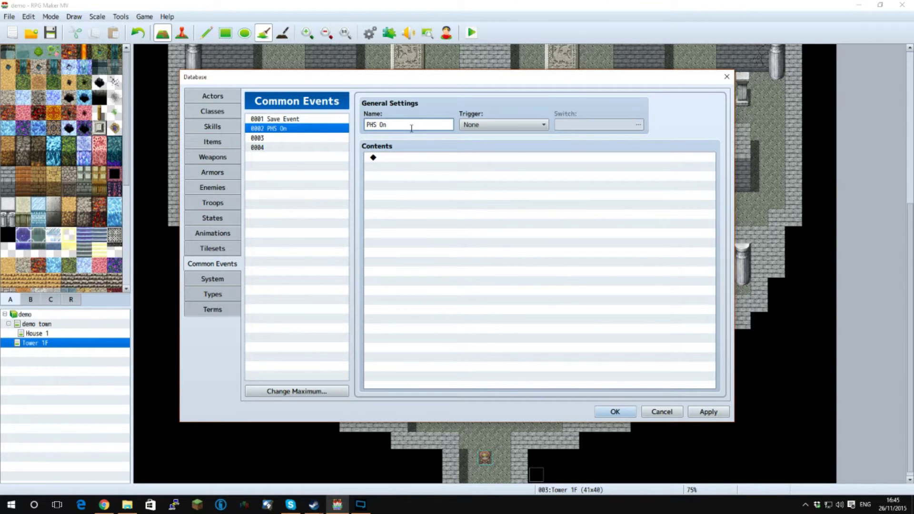
Add a conditional branch to the PHS On event that checks whether switch 0001 PHS is OFF.
click(495, 158)
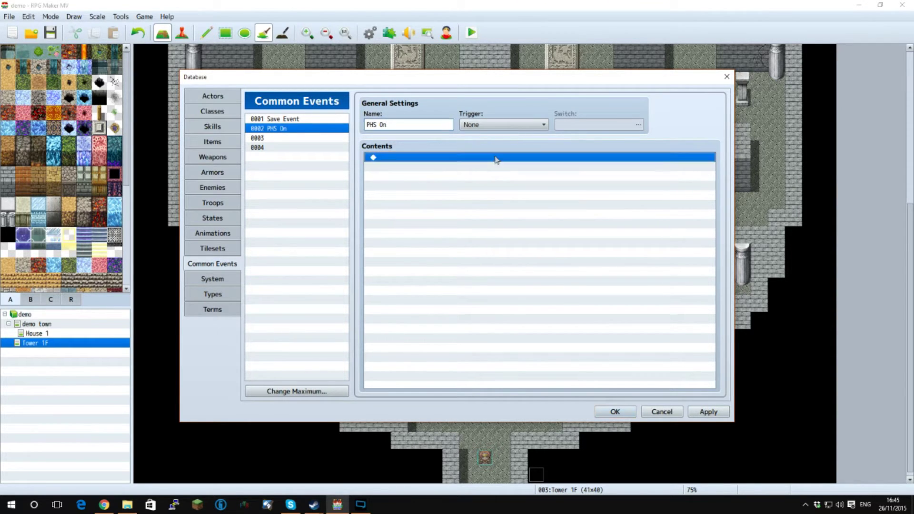
double_click(496, 157)
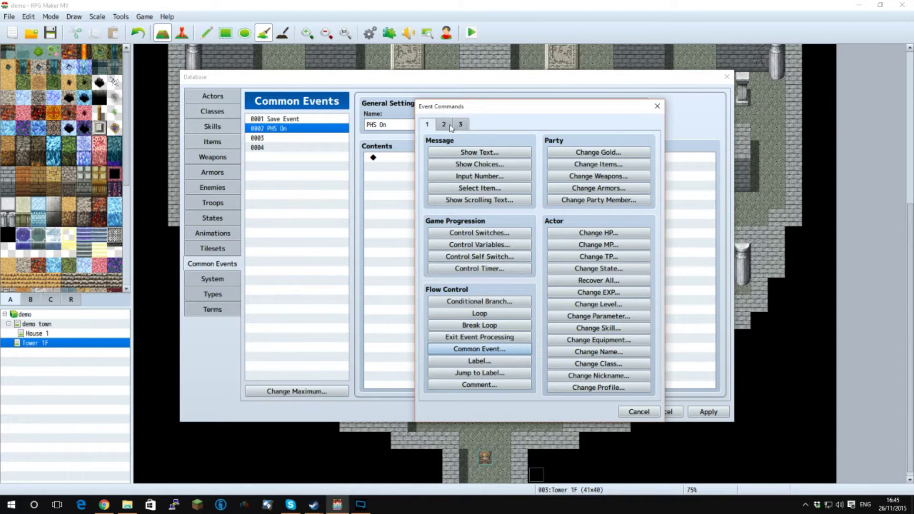
click(479, 301)
click(608, 204)
click(626, 227)
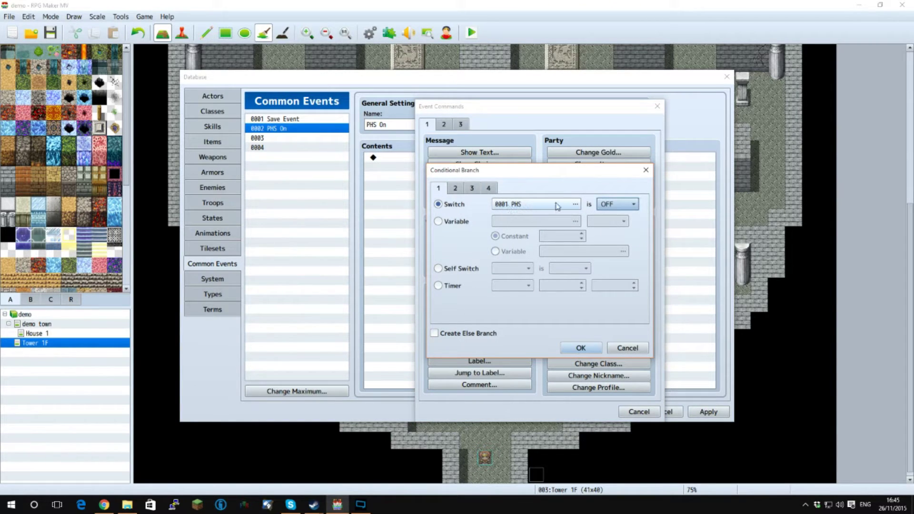
click(580, 347)
Inside the conditional branch, add commands that turn switches 0001 PHS and 0002 PHS_Update ON.
double_click(406, 167)
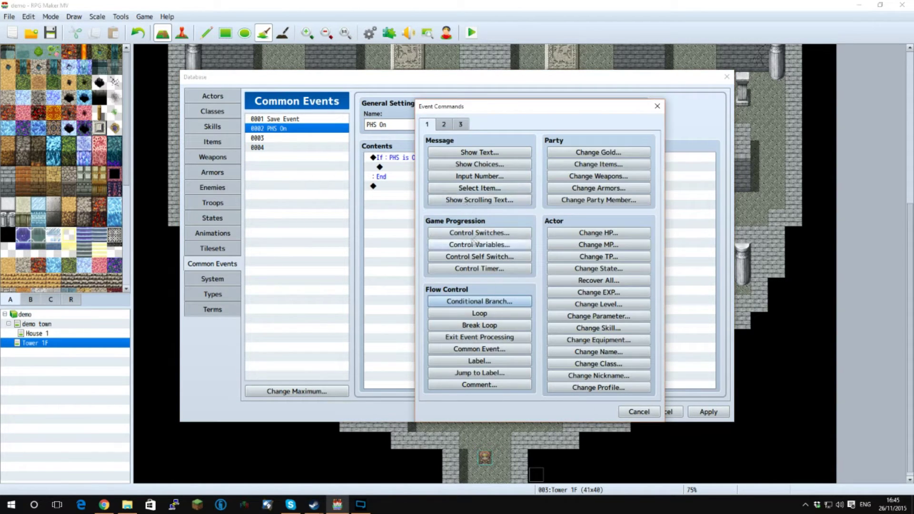
click(477, 234)
click(542, 306)
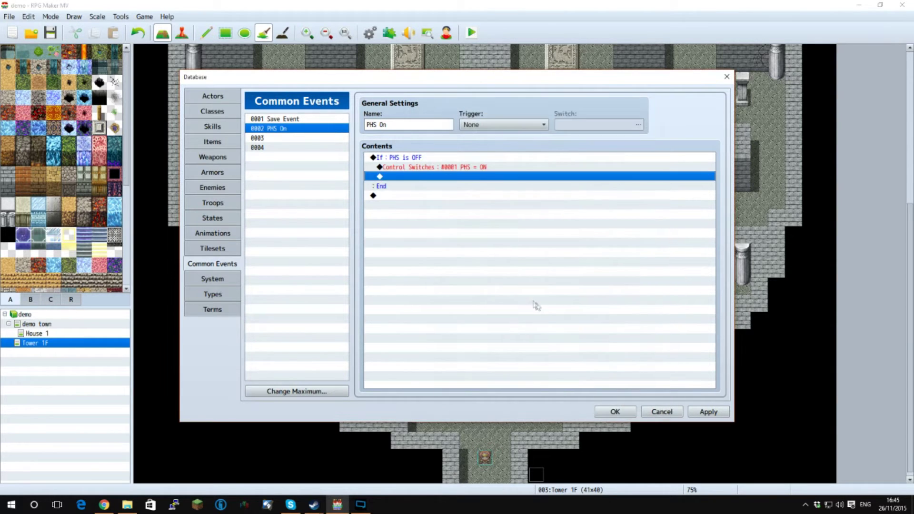
double_click(425, 177)
click(477, 233)
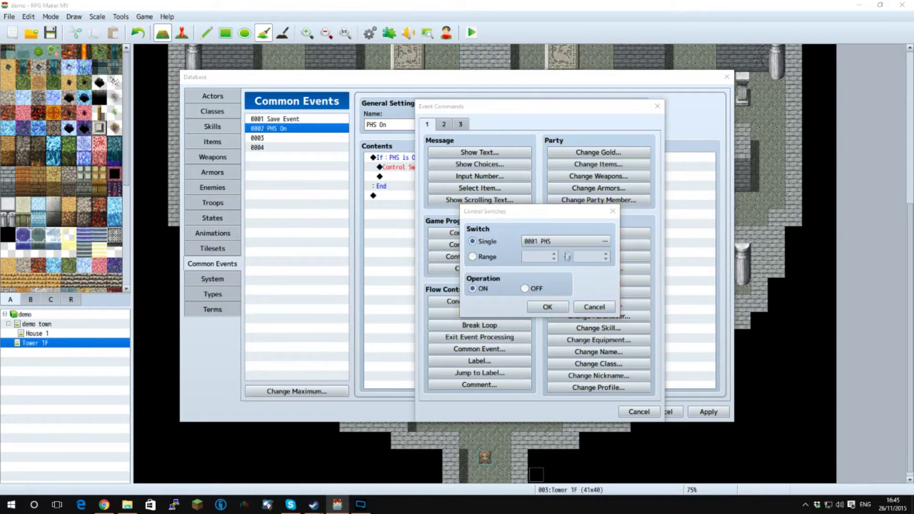
click(564, 242)
click(559, 169)
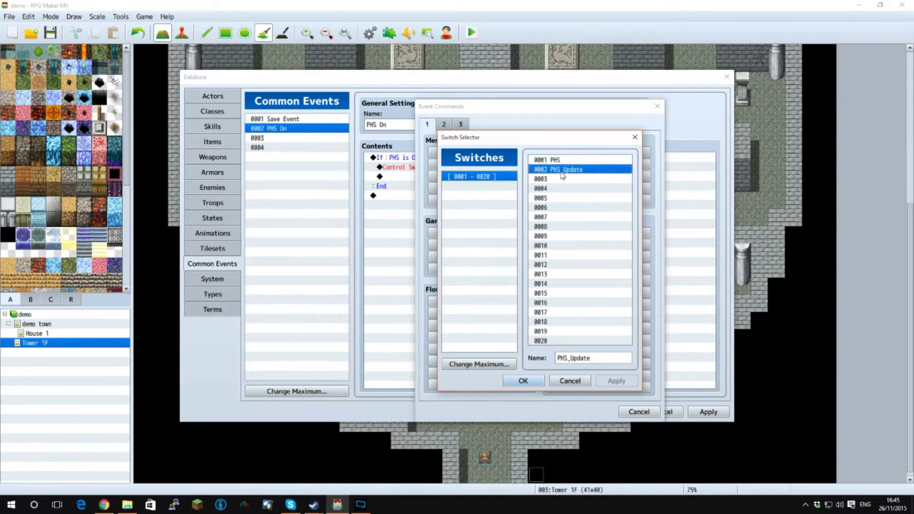
click(536, 383)
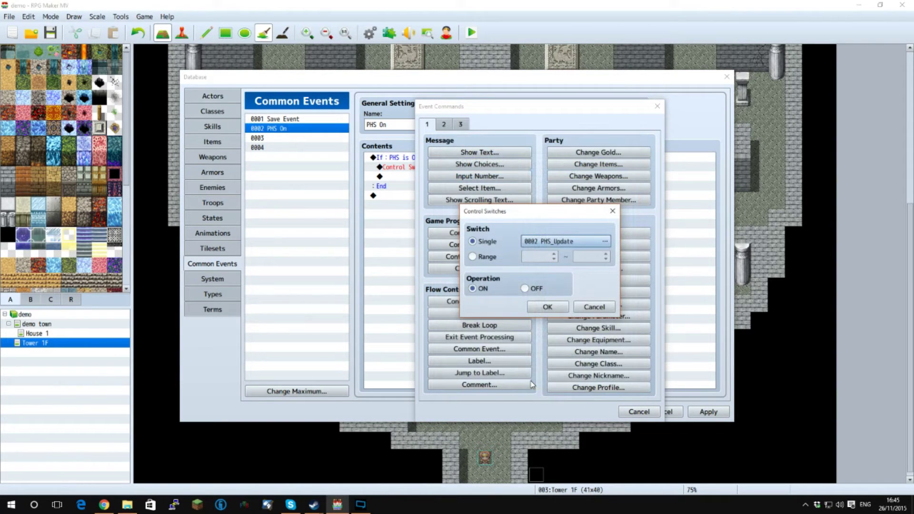
click(559, 306)
Copy the whole conditional branch into common event 0003 and name that event "PHS Off".
click(414, 161)
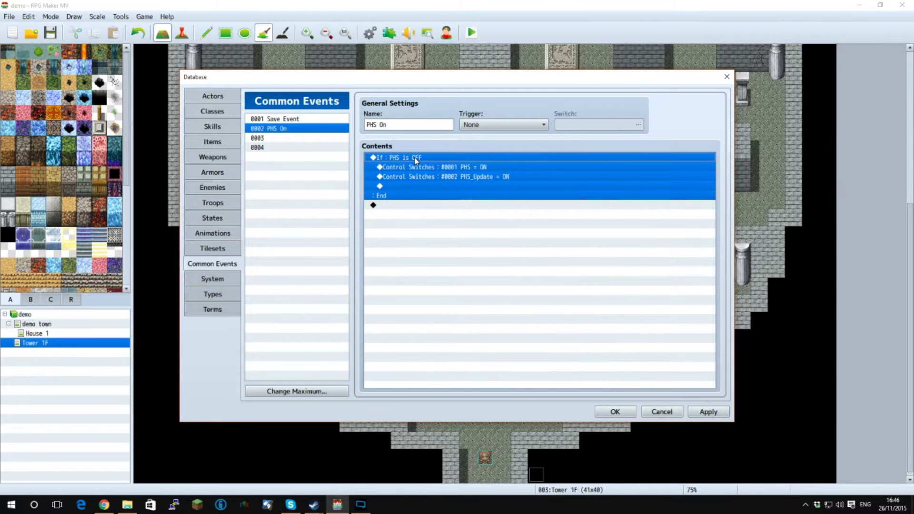
click(283, 138)
click(413, 126)
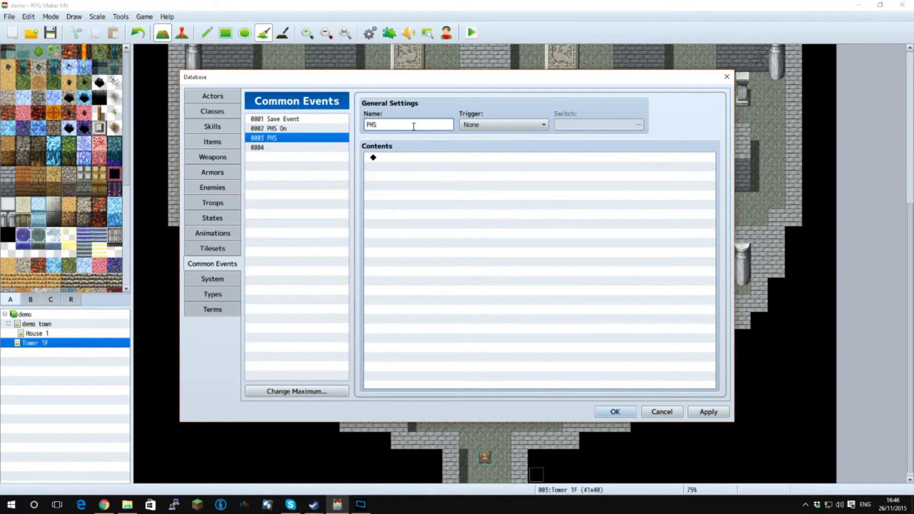
click(414, 163)
key(ctrl+v)
In PHS Off, make the command turn switch 0001 PHS OFF and set the branch condition to PHS is ON.
double_click(414, 166)
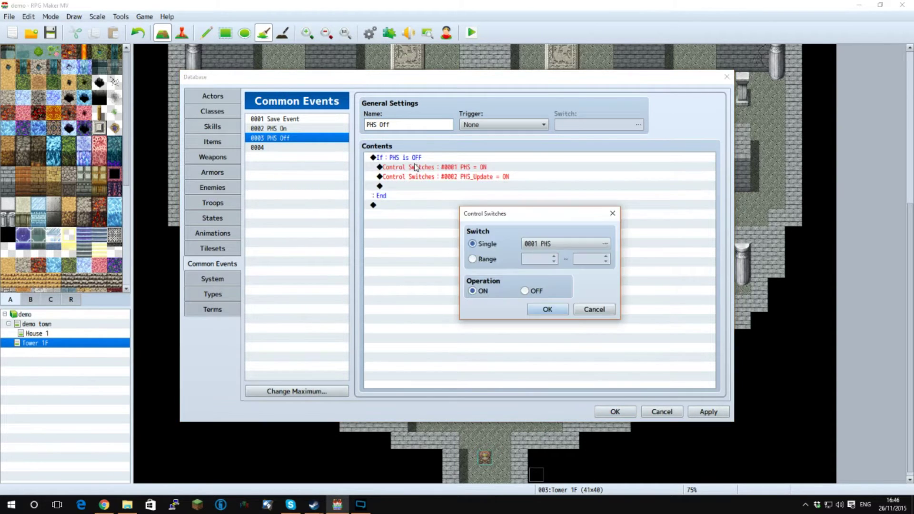
click(528, 291)
click(547, 309)
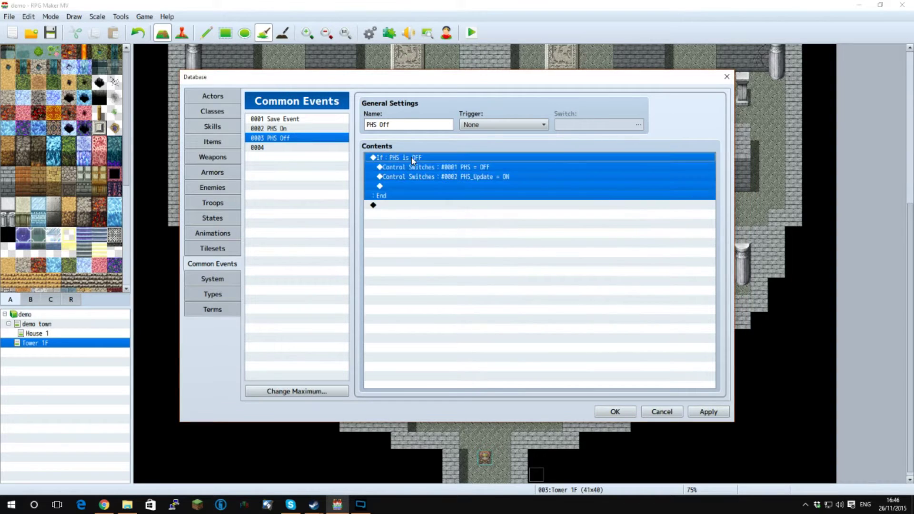
double_click(399, 157)
click(617, 207)
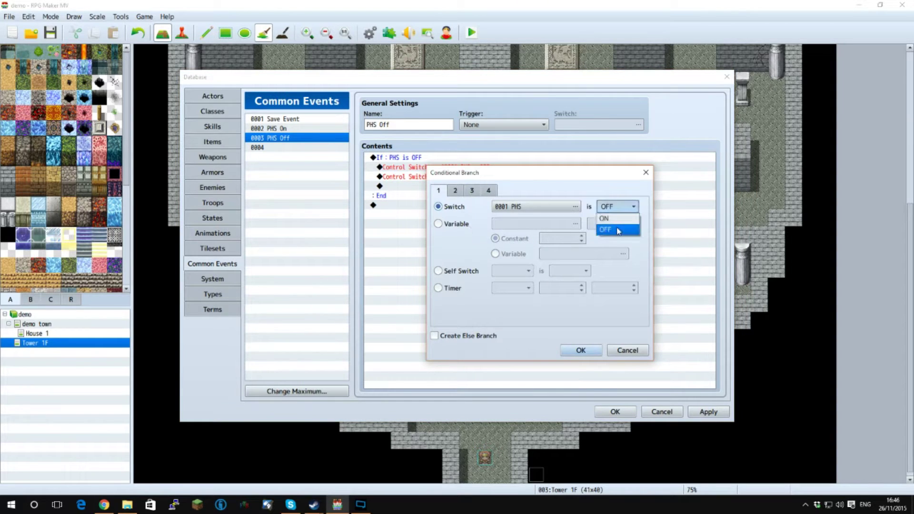
click(614, 213)
click(581, 350)
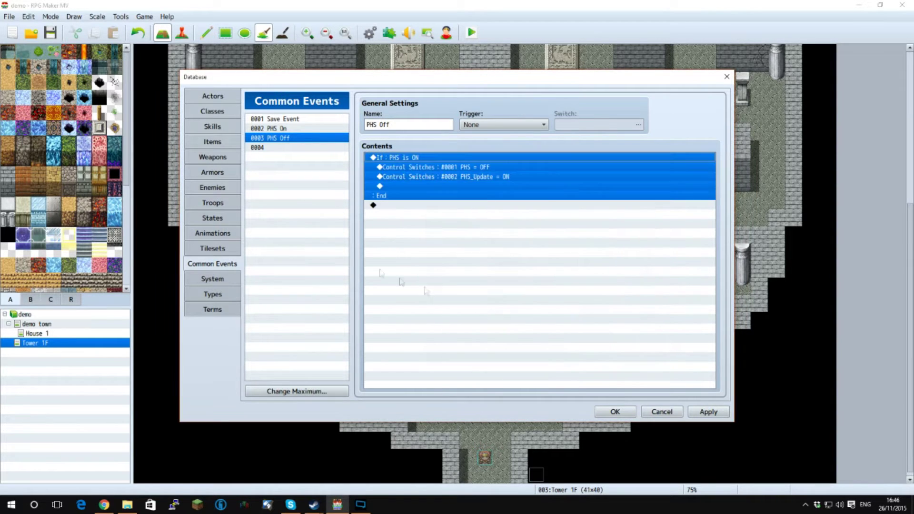
Name common event 0004 "PHS Update" and give it an Autorun trigger on switch 0002 PHS_Update.
click(303, 147)
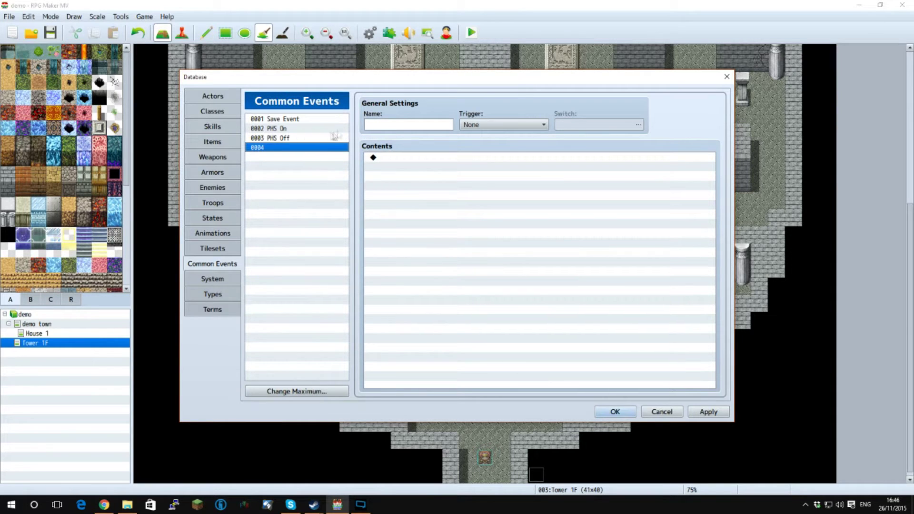
click(405, 120)
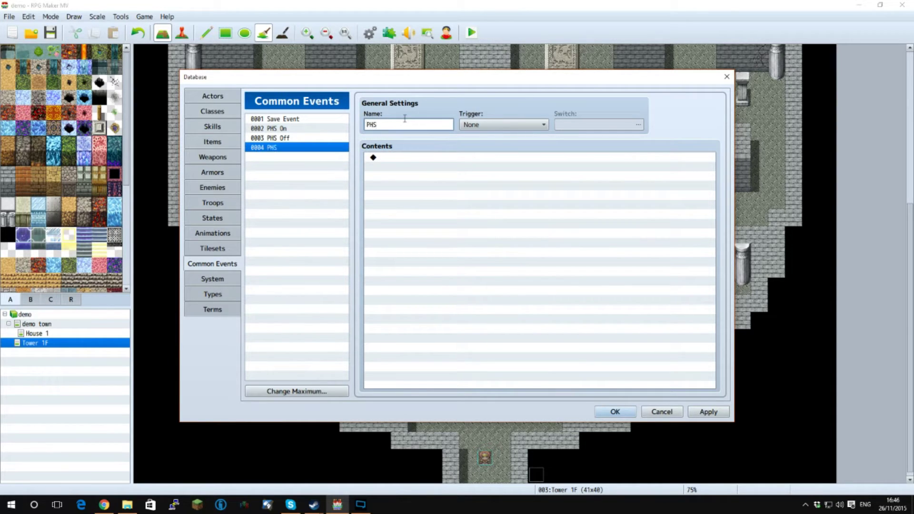
text(PHS Update)
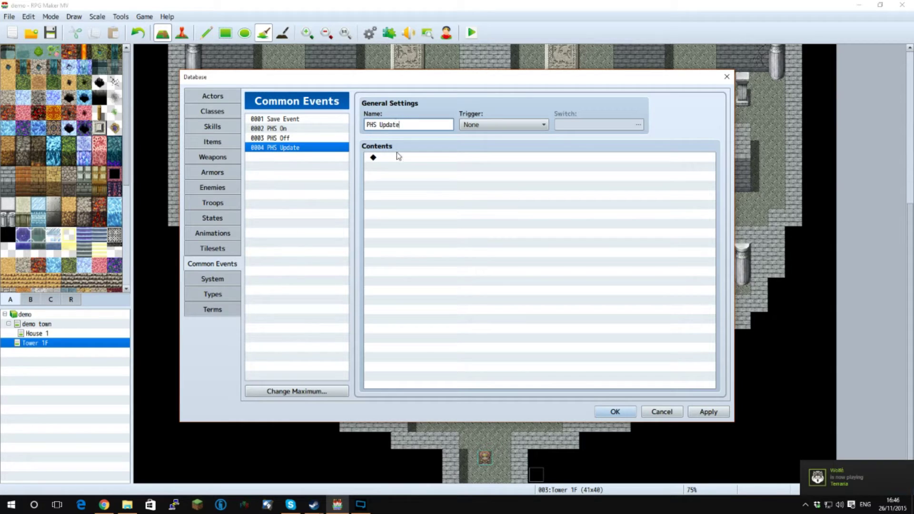
click(478, 125)
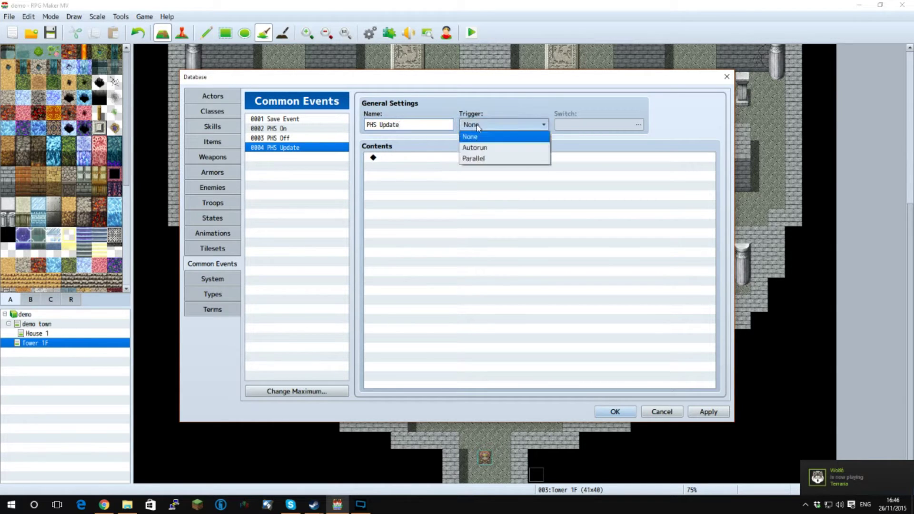
click(483, 149)
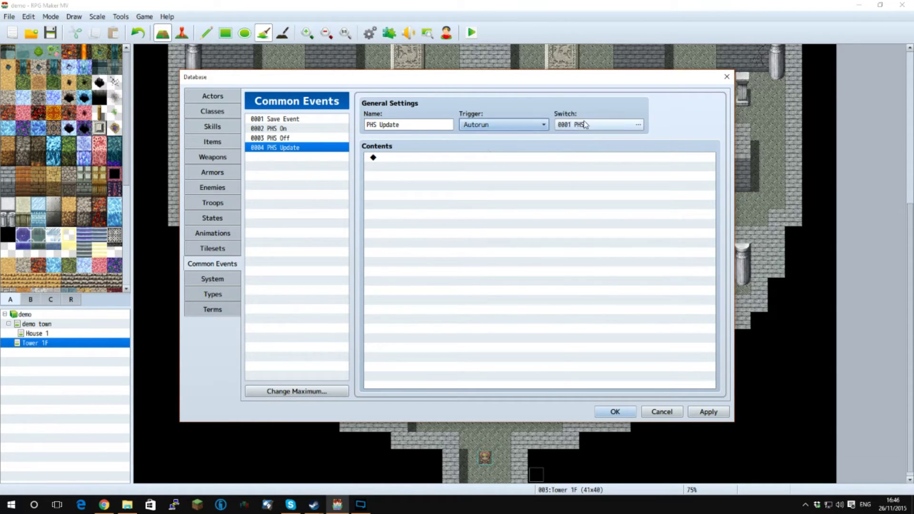
click(584, 122)
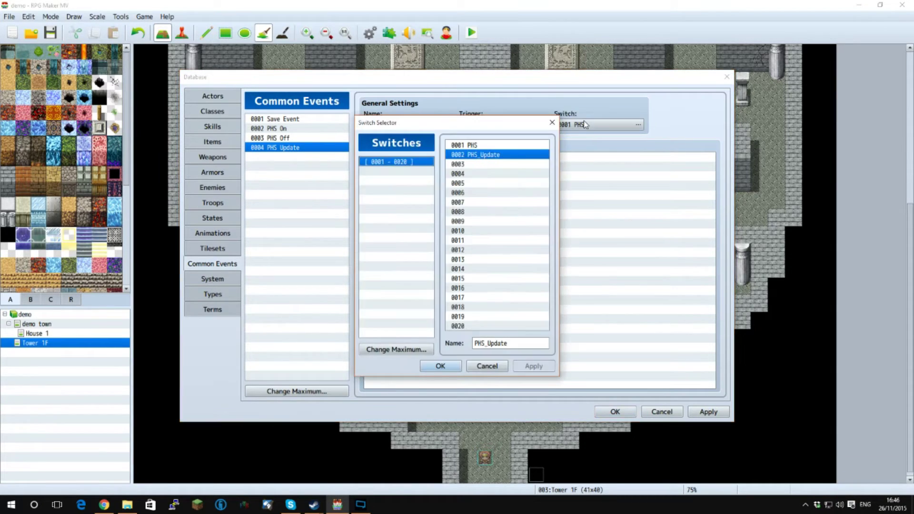
double_click(495, 159)
Add a conditional branch to the PHS Update common event that checks whether switch 0001 PHS is OFF.
double_click(422, 160)
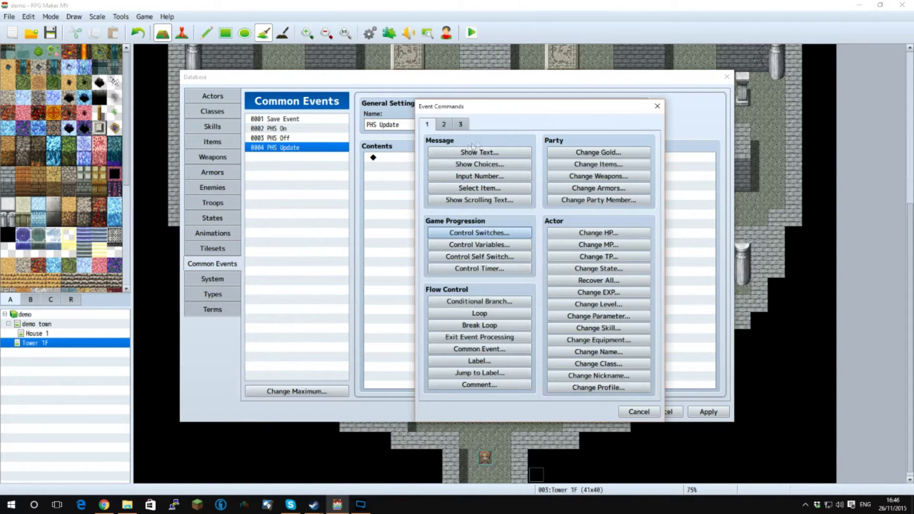
click(470, 302)
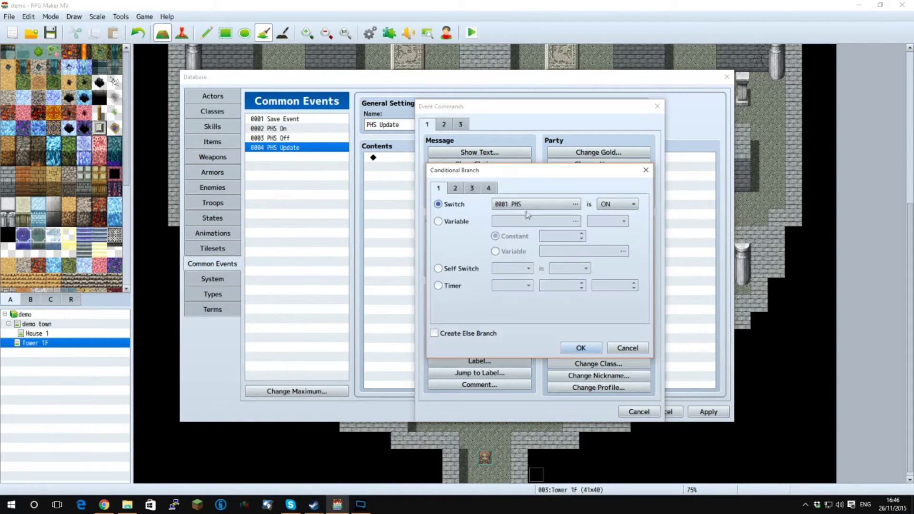
click(618, 204)
click(612, 223)
click(573, 349)
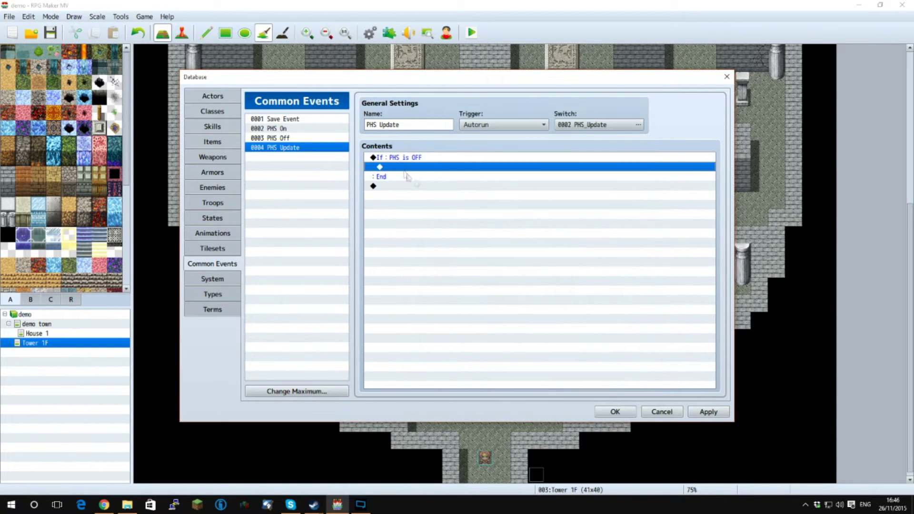
Inside the PHS is OFF branch, add a Change Formation Access command set to Enable.
double_click(407, 168)
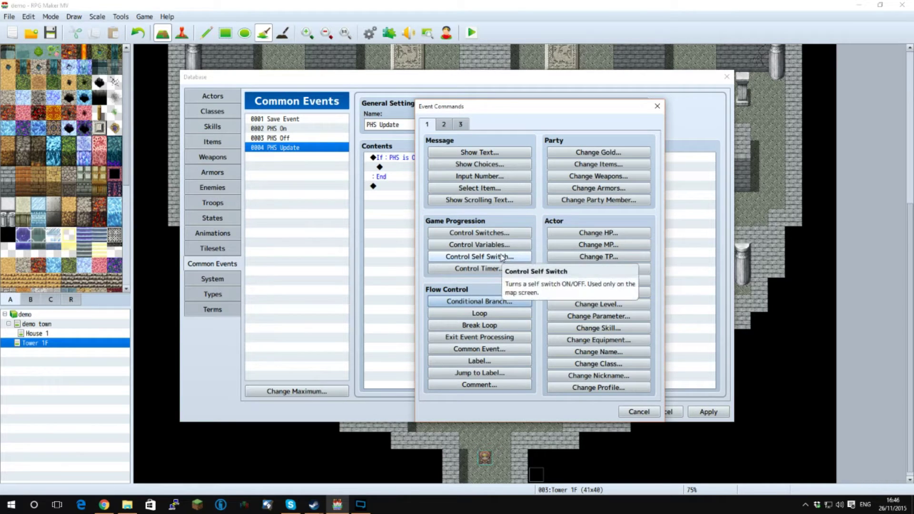
click(443, 124)
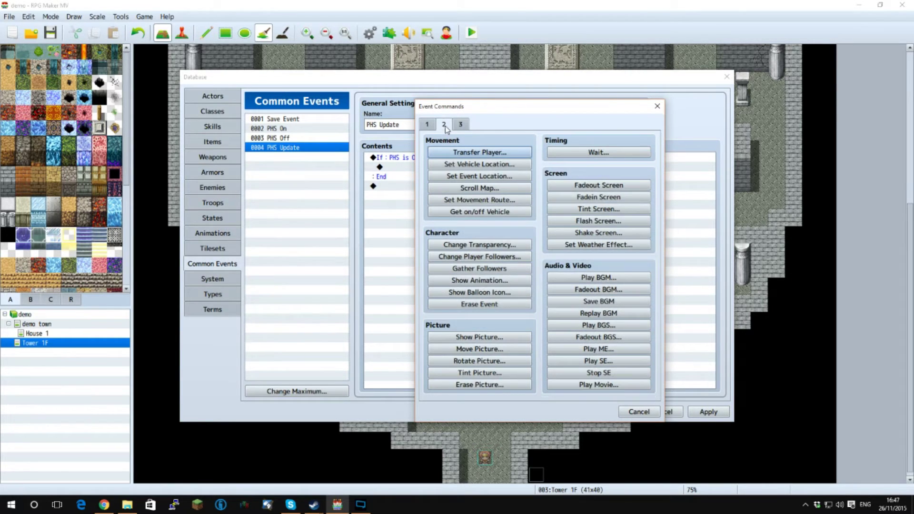
click(460, 124)
click(494, 340)
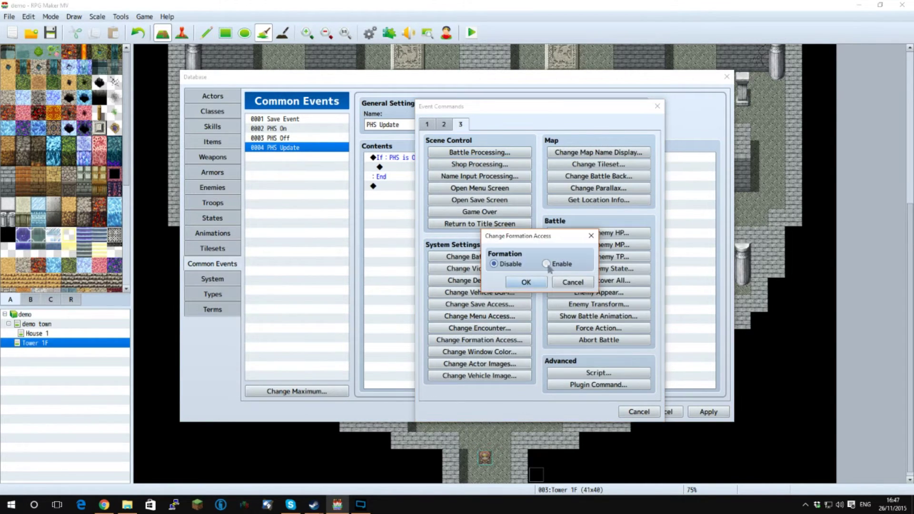
click(525, 281)
Below the formation command in the branch, add a Control Switches command that turns switch 0002 PHS_Update OFF.
double_click(430, 178)
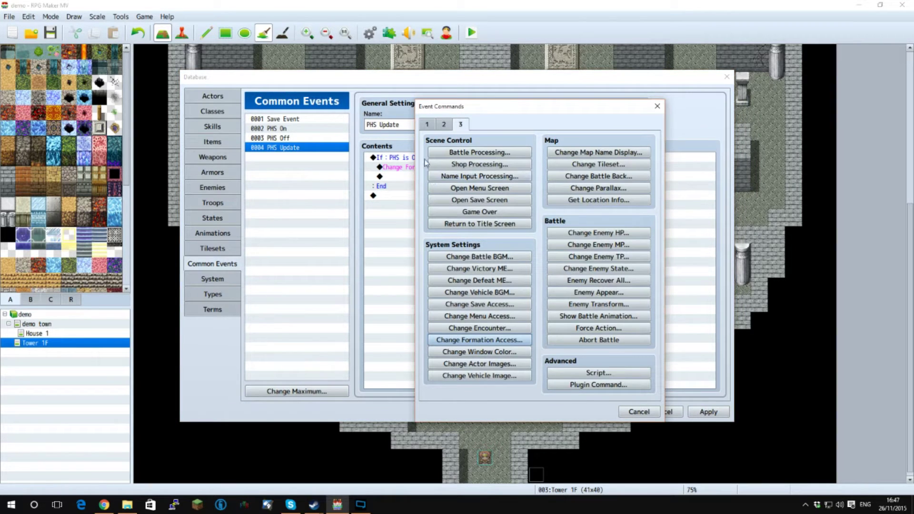
click(428, 126)
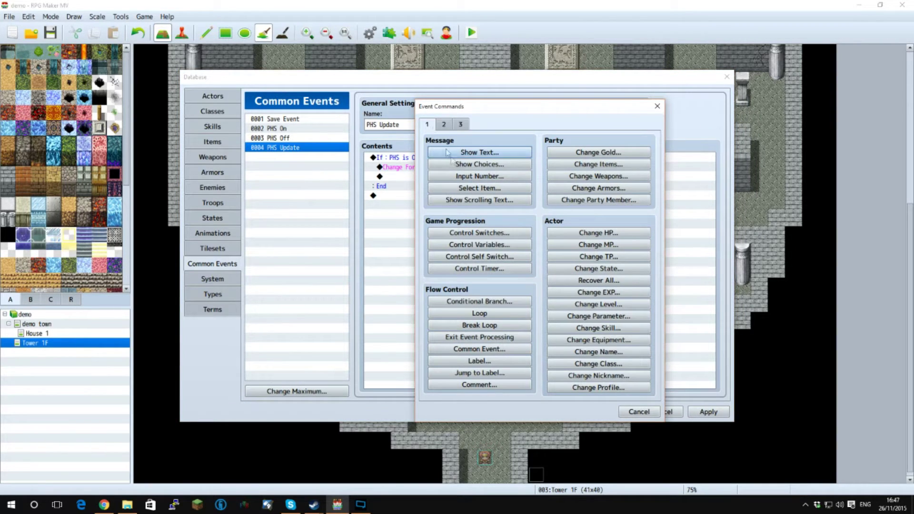
click(507, 239)
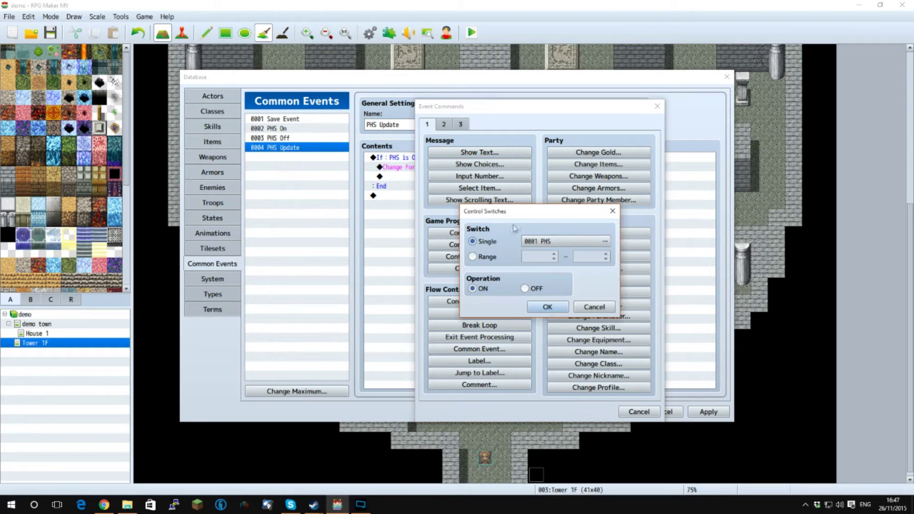
click(566, 241)
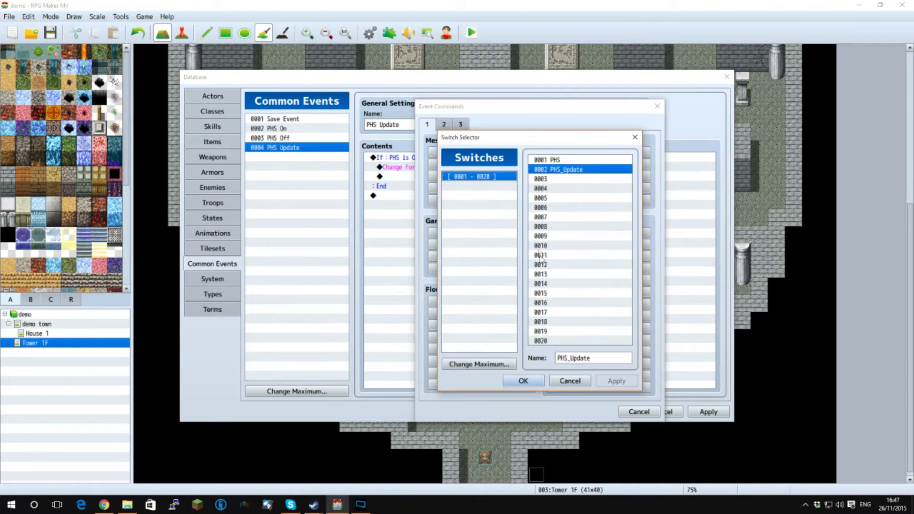
double_click(550, 170)
click(533, 289)
click(546, 307)
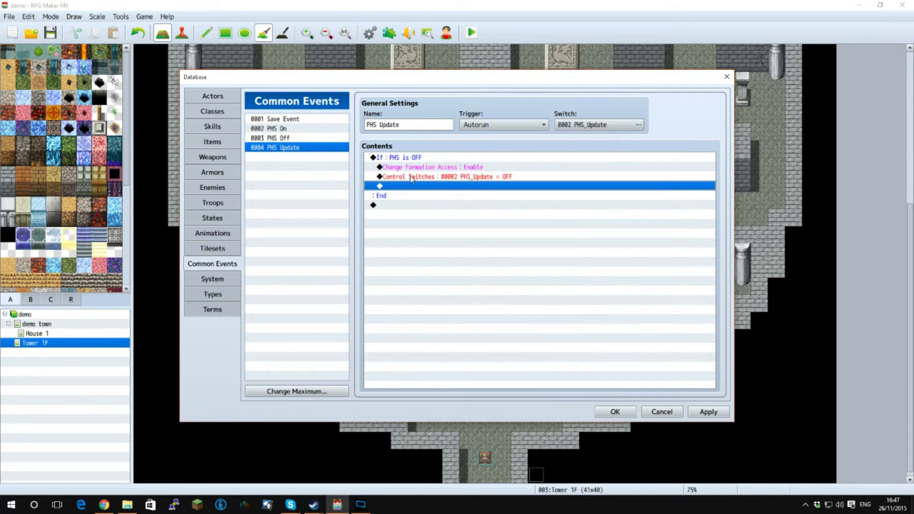
Duplicate the conditional branch below itself and set the copy's condition to switch 0001 PHS is ON.
click(405, 160)
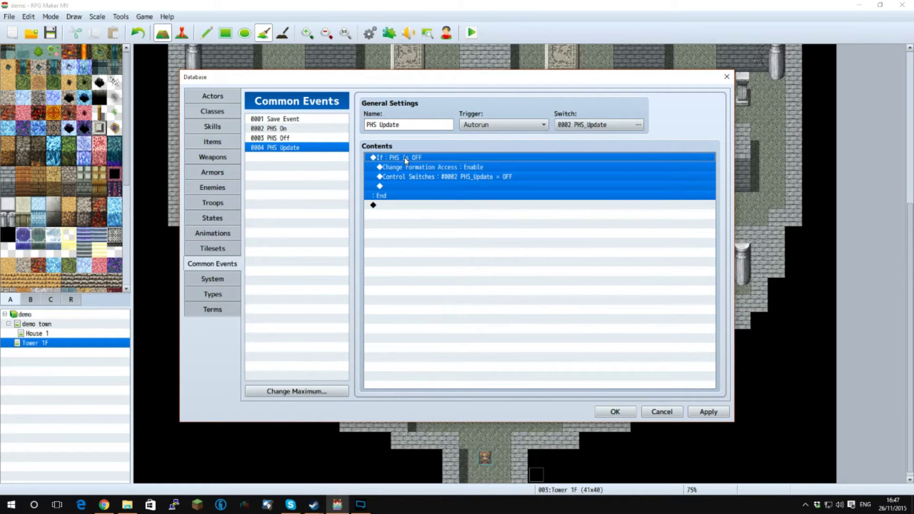
key(ctrl+c)
key(ctrl+v)
key(space)
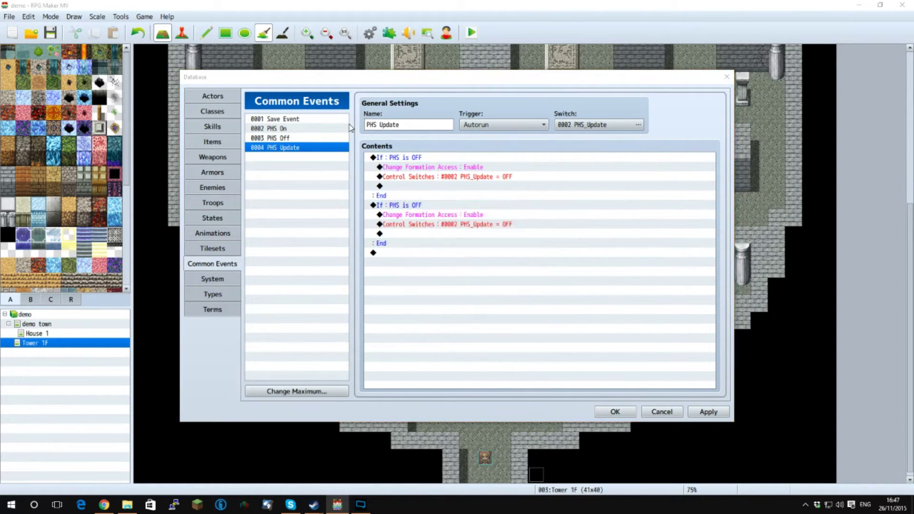
click(634, 206)
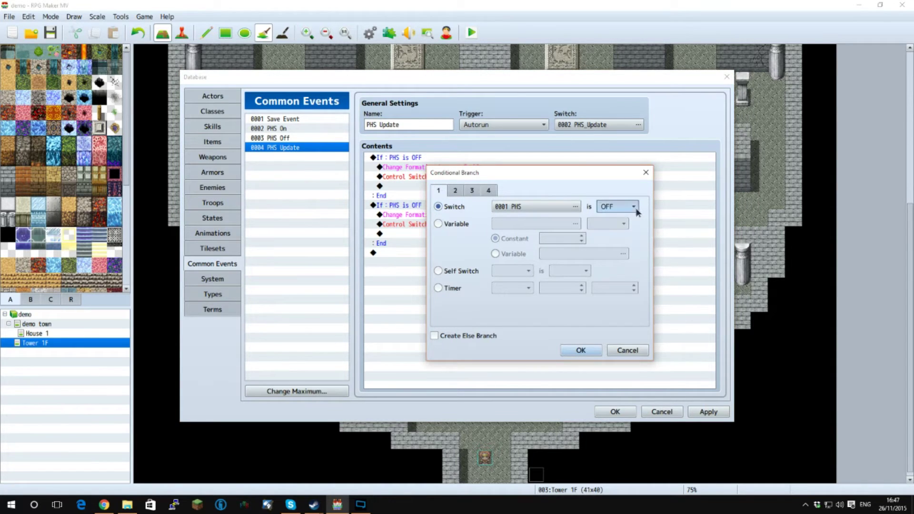
click(620, 218)
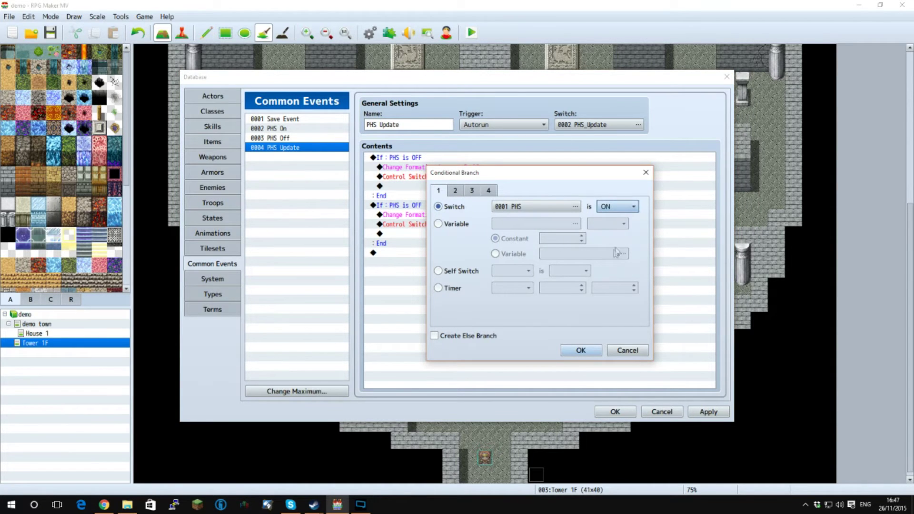
click(581, 351)
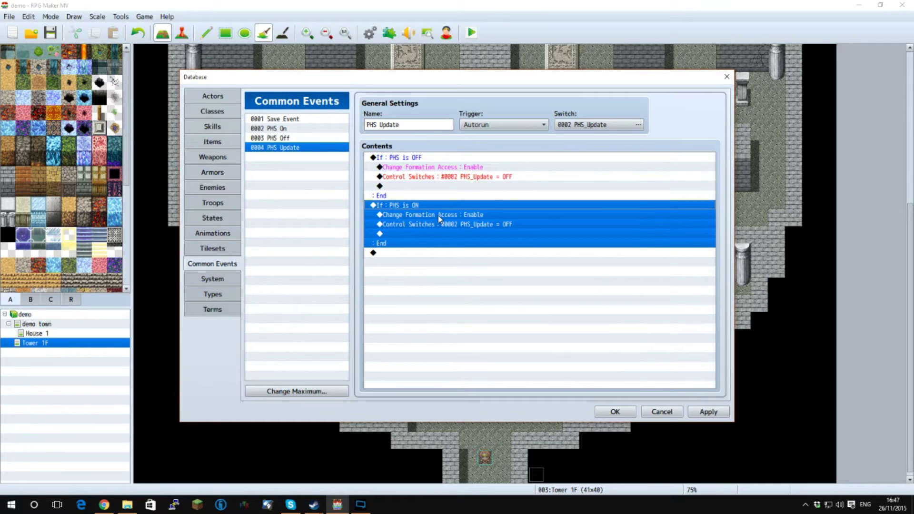
In the PHS is OFF branch, set the Change Formation Access command to Disable.
click(433, 167)
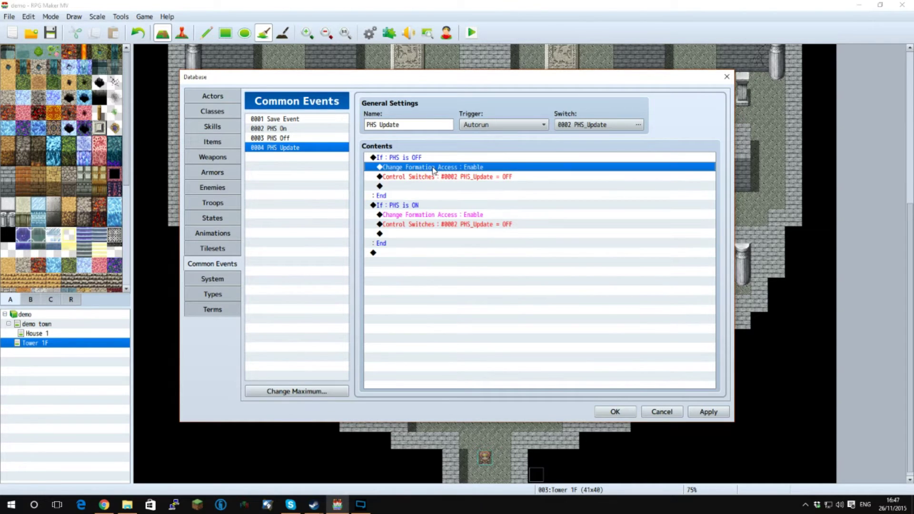
double_click(433, 168)
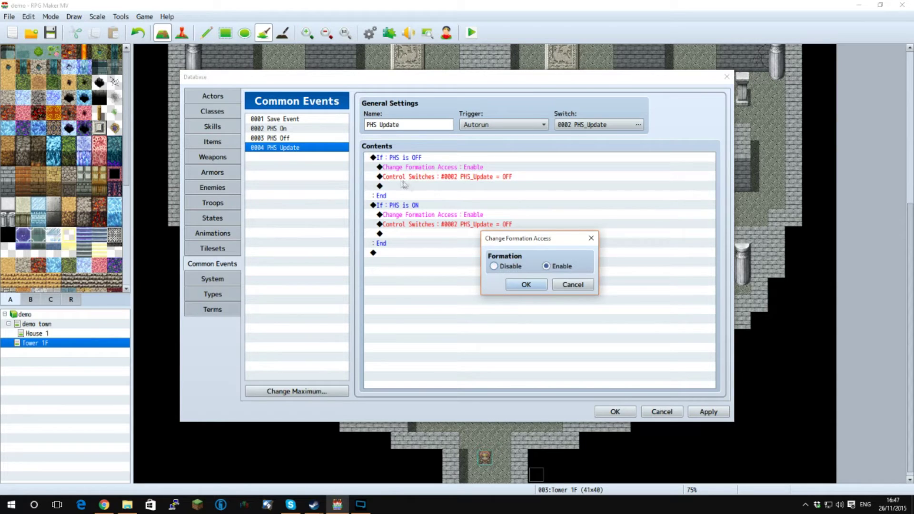
click(502, 268)
click(512, 285)
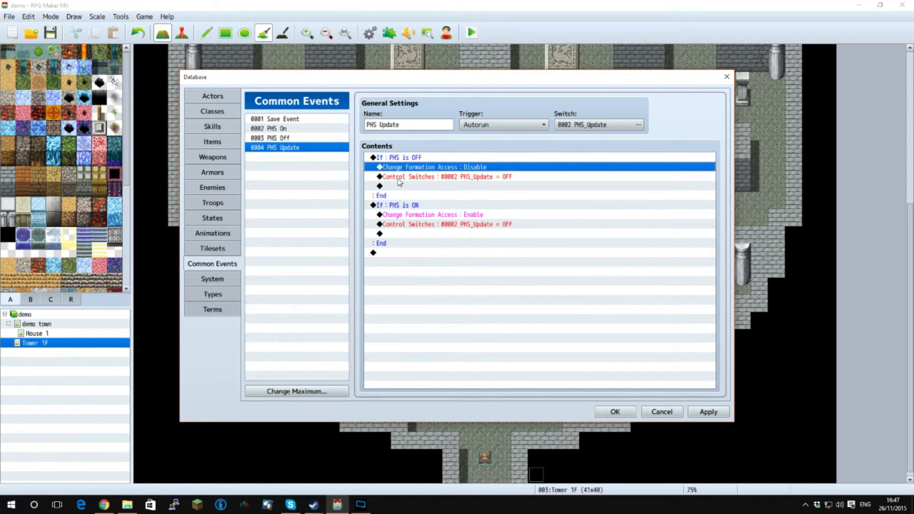
Review the PHS Off and PHS On common events, and apply the changes and close the database.
click(306, 138)
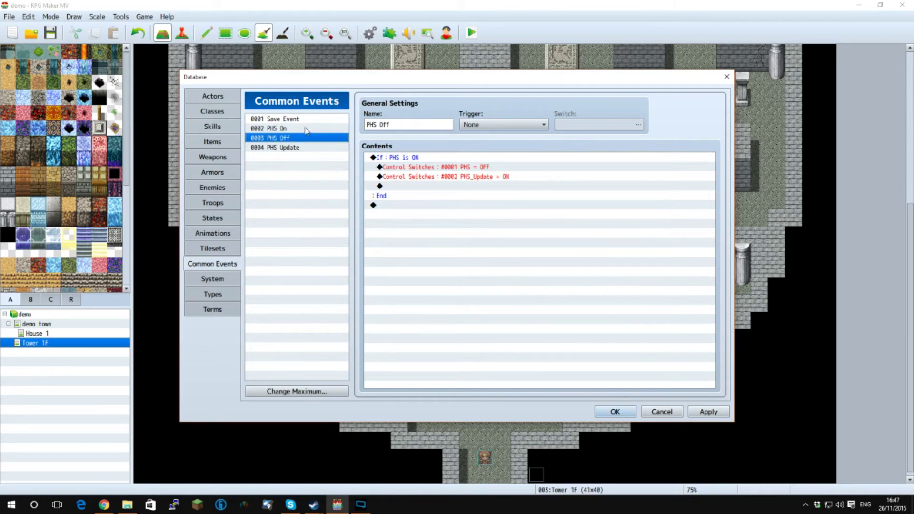
click(306, 129)
click(306, 139)
click(301, 129)
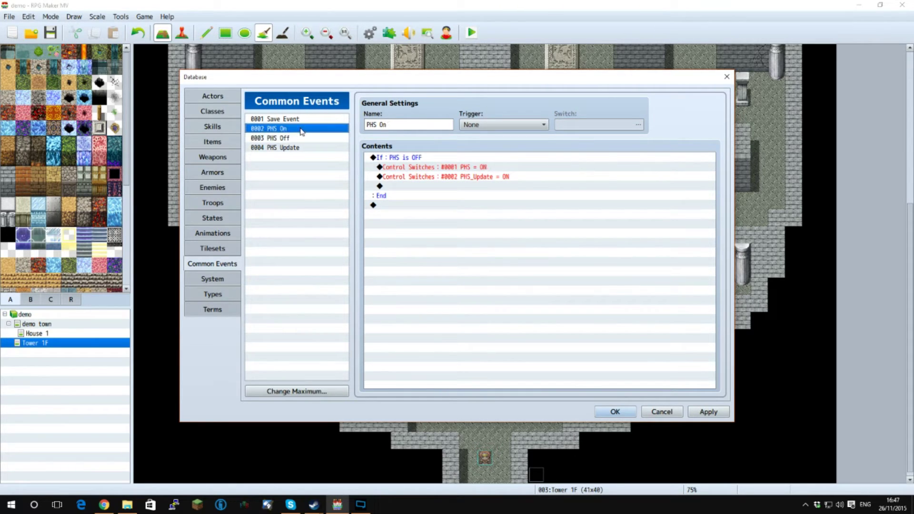
click(716, 412)
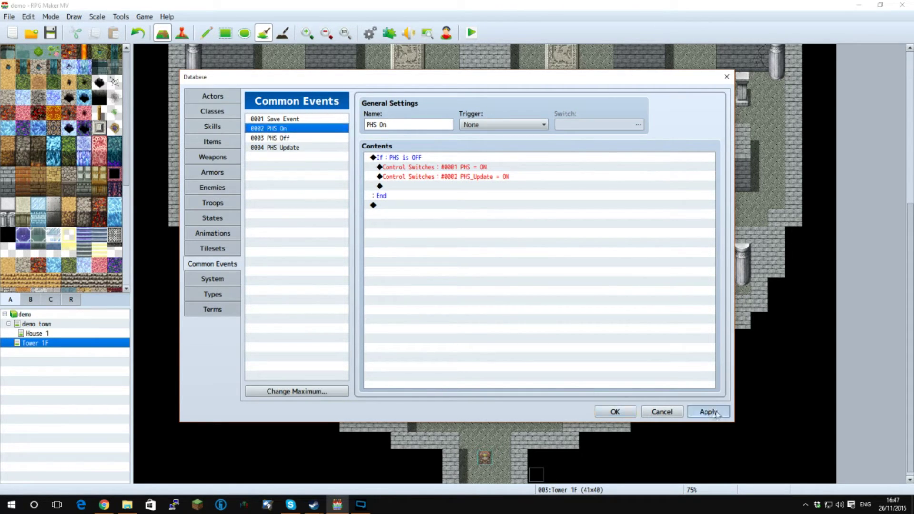
click(634, 417)
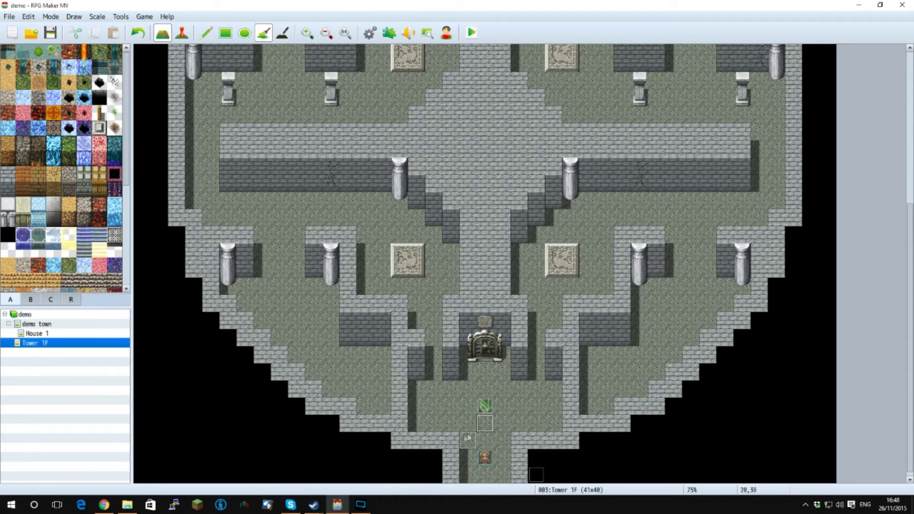
Switch to event editing and inspect the commands of event EV002 at map position 23,39.
click(182, 33)
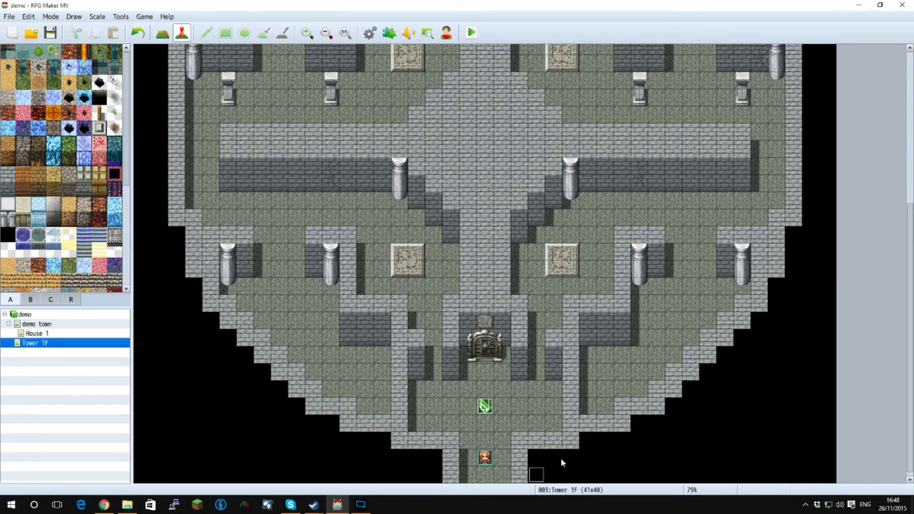
double_click(538, 475)
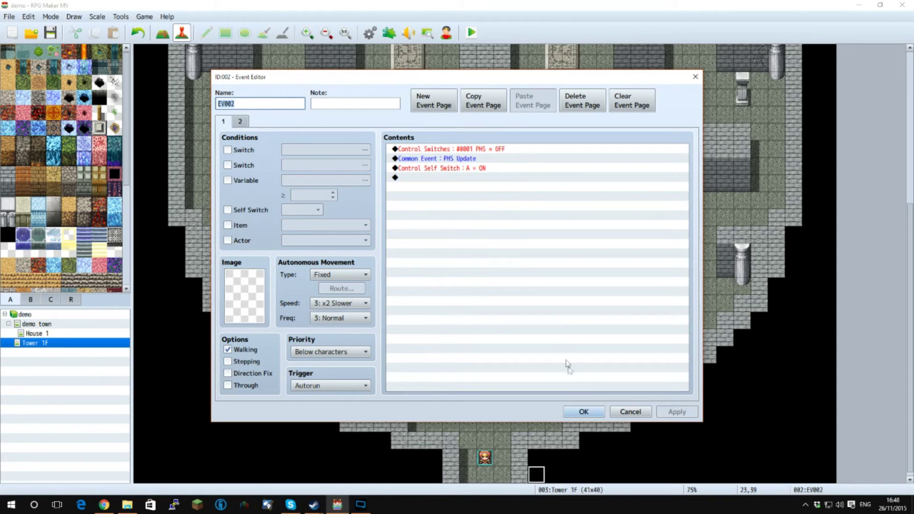
click(585, 411)
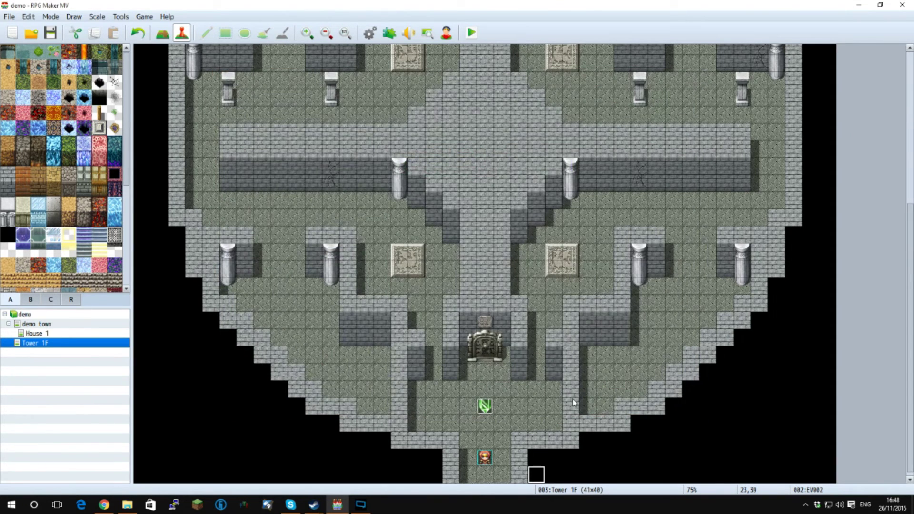
Run a playtest, saving the changes to the game, and start a new game.
click(469, 35)
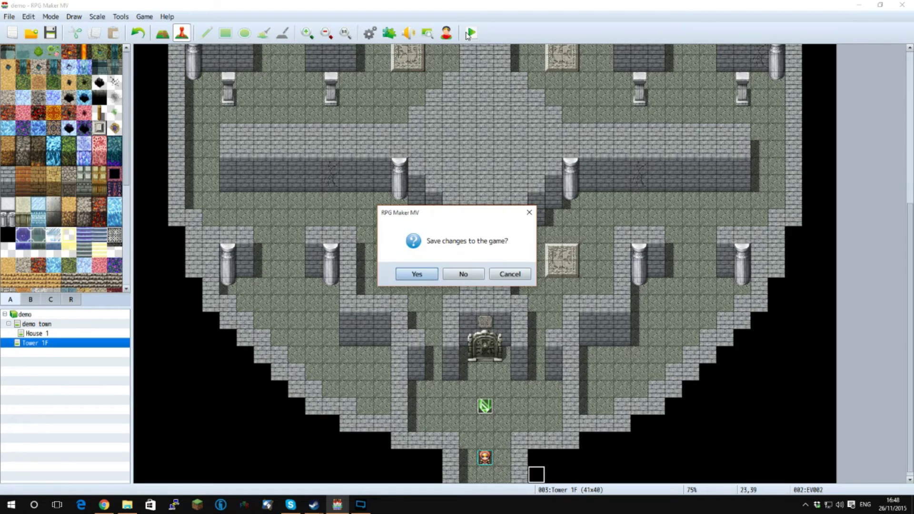
click(408, 272)
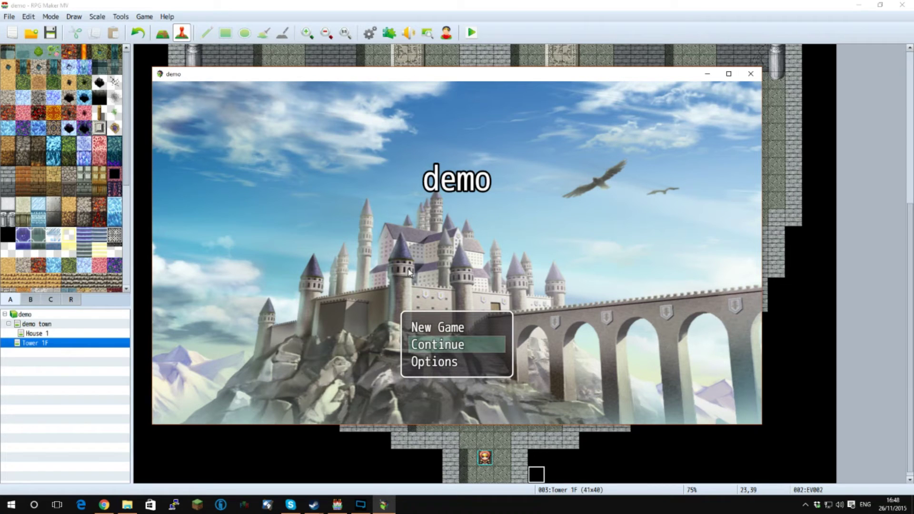
key(Up)
key(Down)
key(Up)
key(Return)
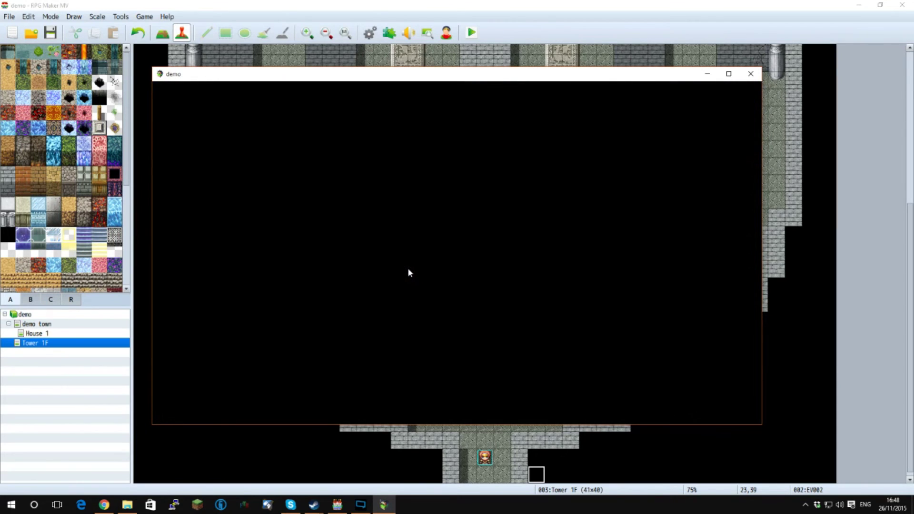
Walk the party up to the green crystal, try the PHS command in the game menu, and return to the map.
key(Up)
key(Up)
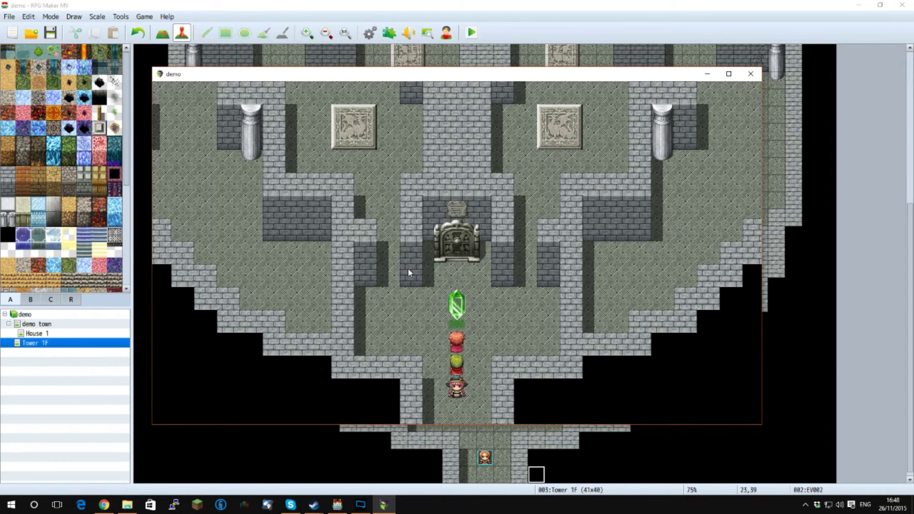
key(Escape)
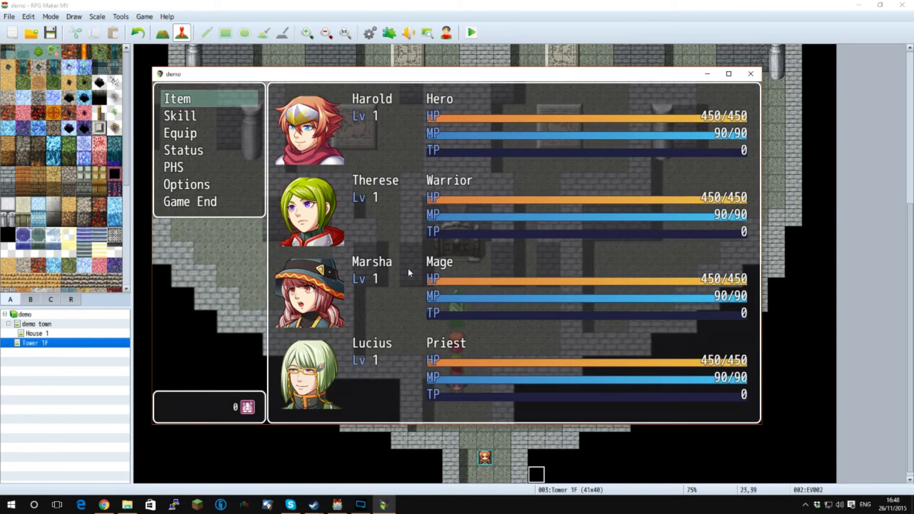
key(Down)
key(Down)
key(Down)
key(Down)
key(Return)
key(Escape)
key(Escape)
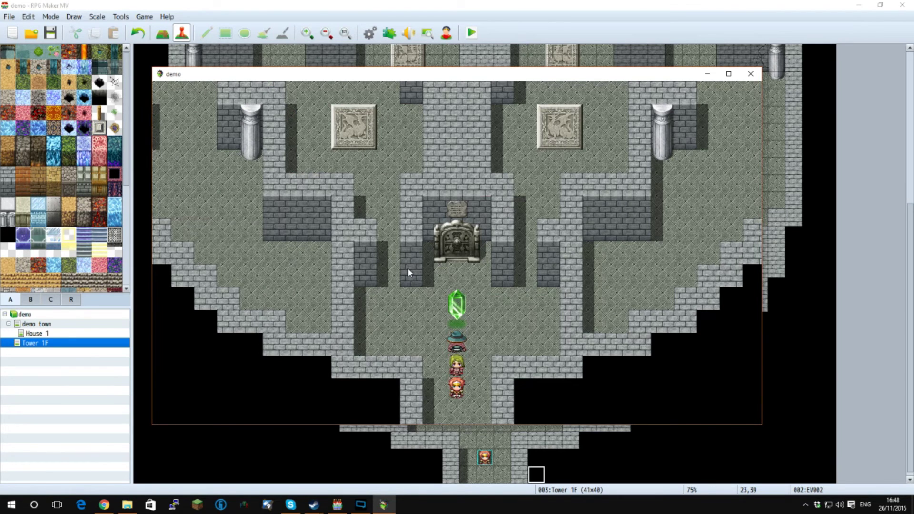
Check the availability of the PHS command in the game menu again, and close the playtest.
key(Escape)
key(Down)
key(Down)
key(Down)
key(Down)
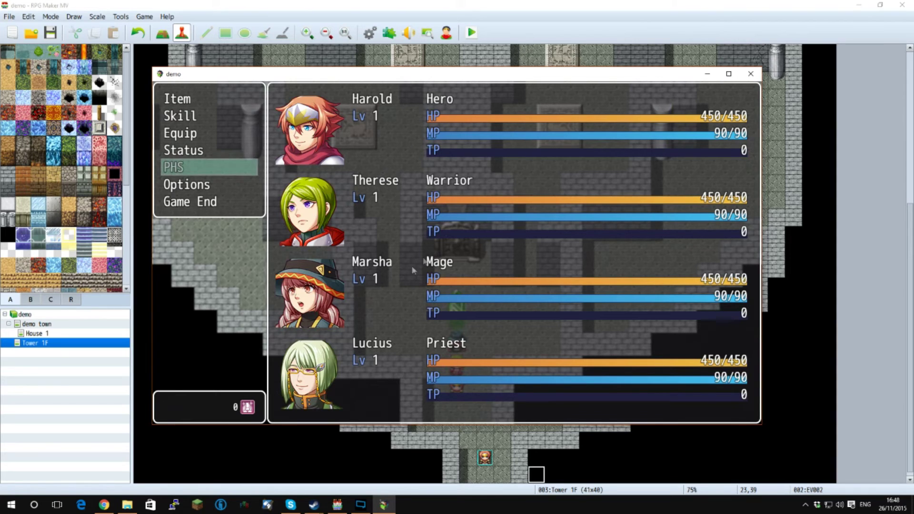
click(750, 74)
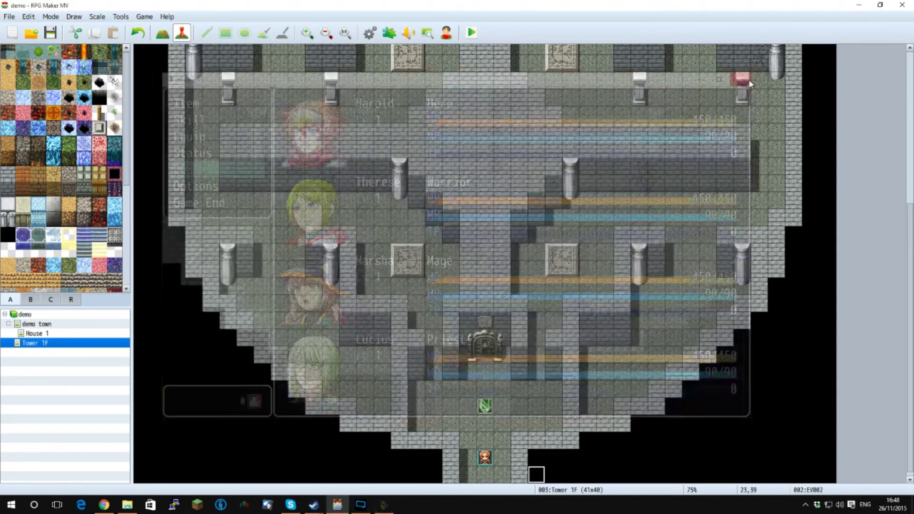